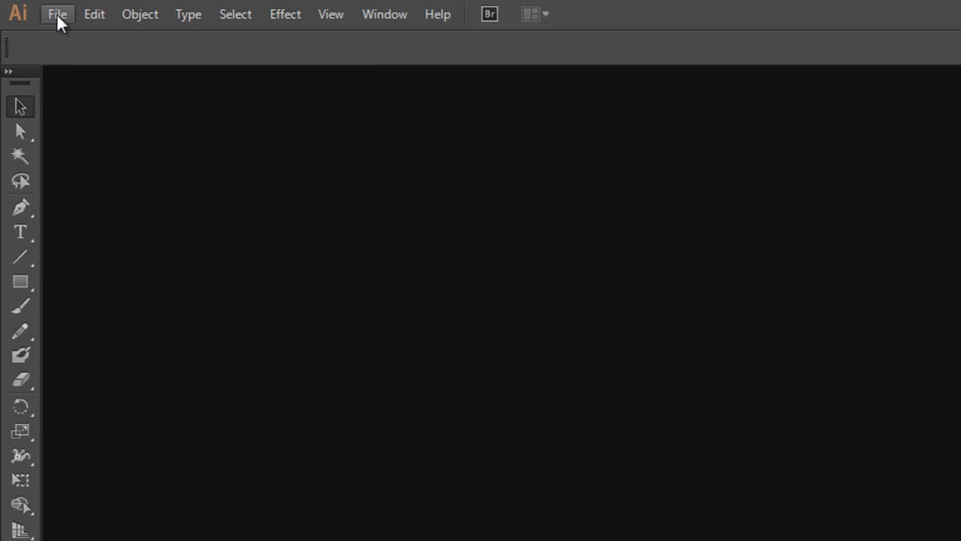
# Step: Start a new document from the File menu, keeping the [Custom] profile and one artboard
pyautogui.click(57, 20)
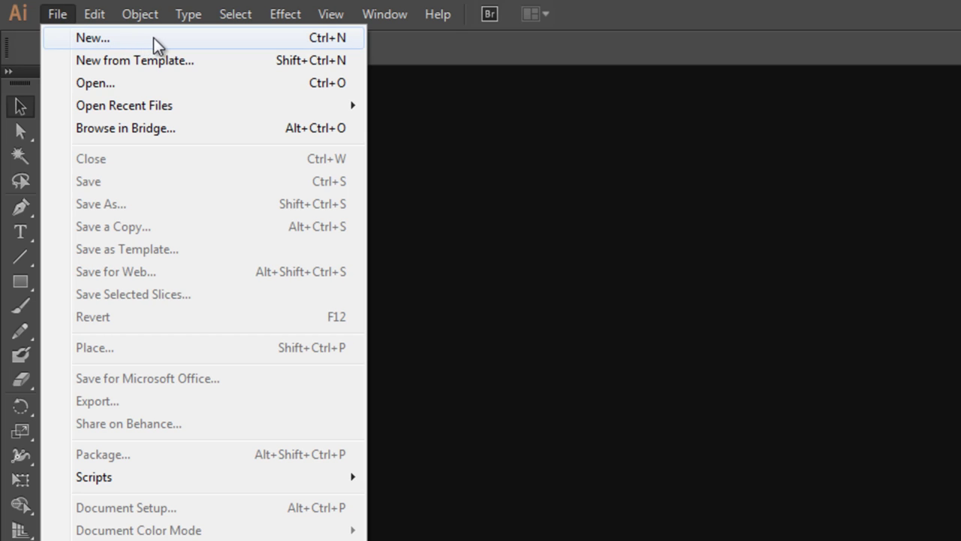
pyautogui.click(150, 38)
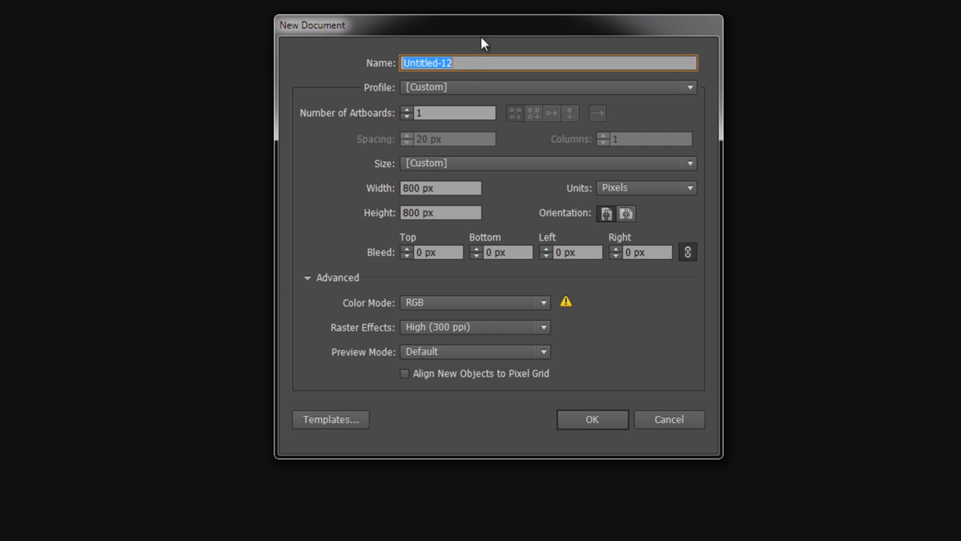
pyautogui.click(468, 63)
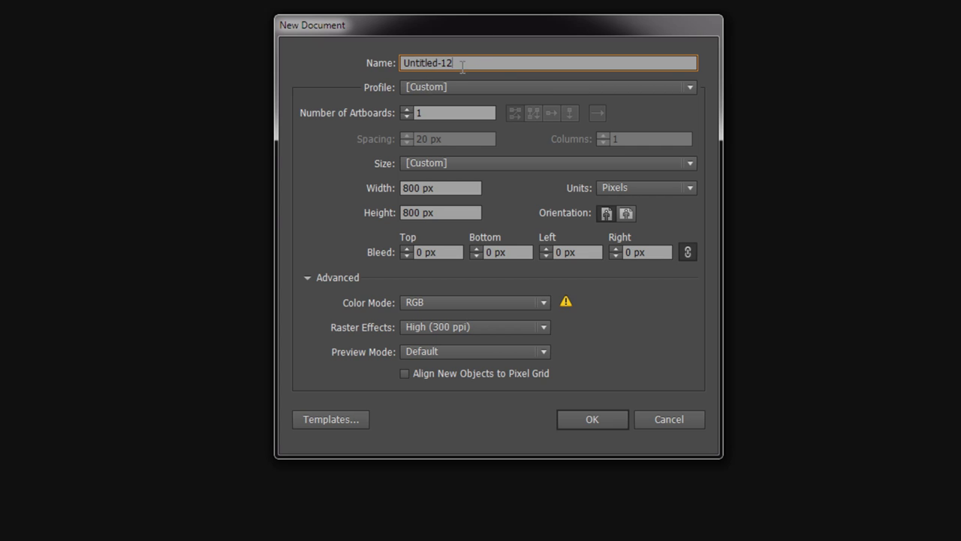
pyautogui.moveTo(469, 65); pyautogui.dragTo(364, 73)
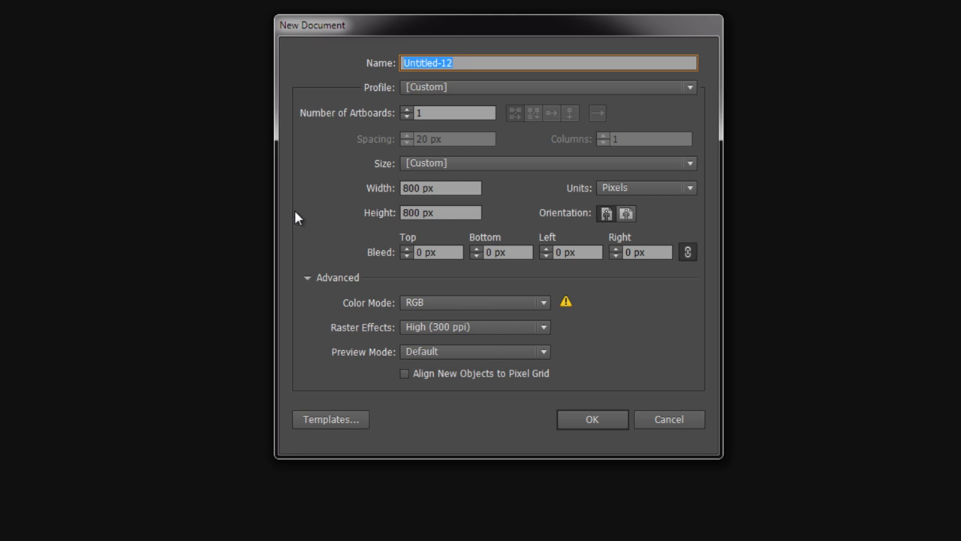
pyautogui.click(477, 89)
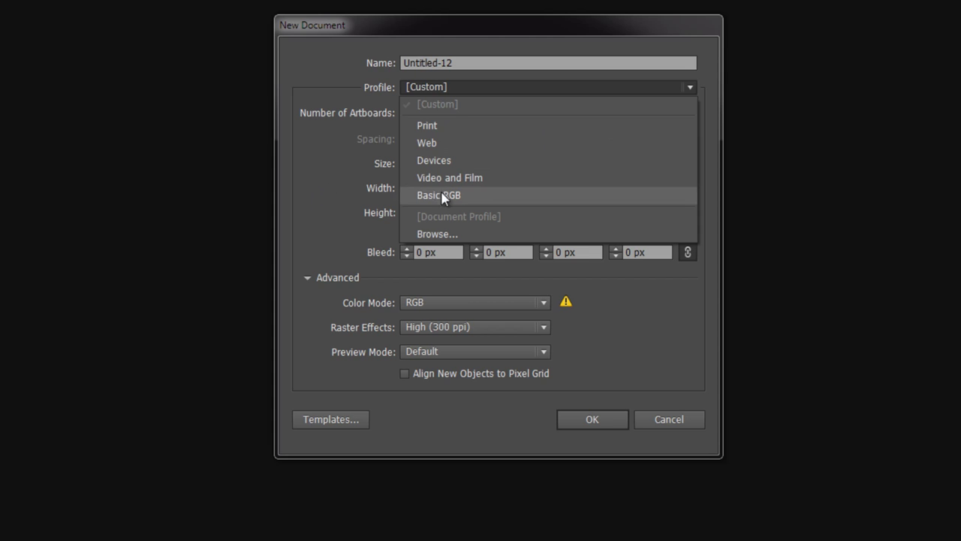
pyautogui.click(322, 184)
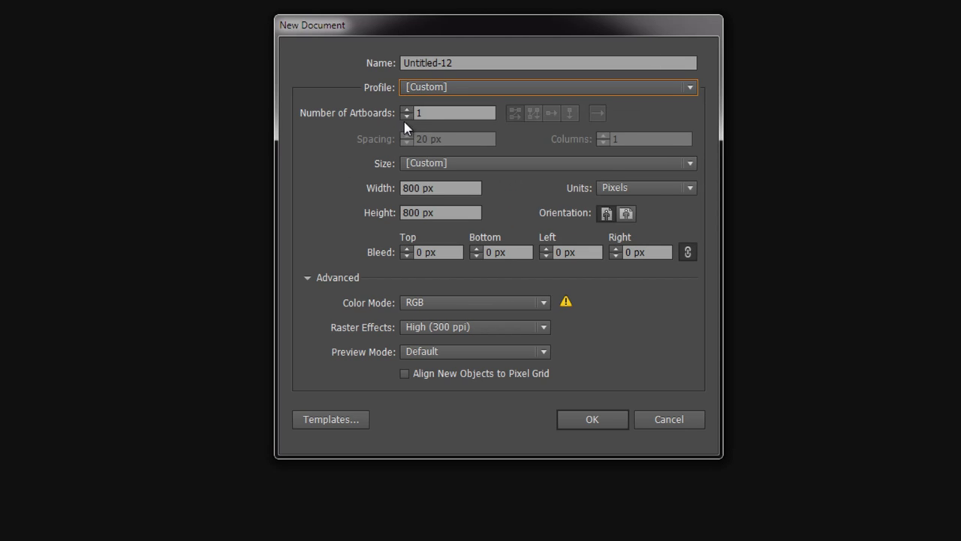
pyautogui.click(423, 113)
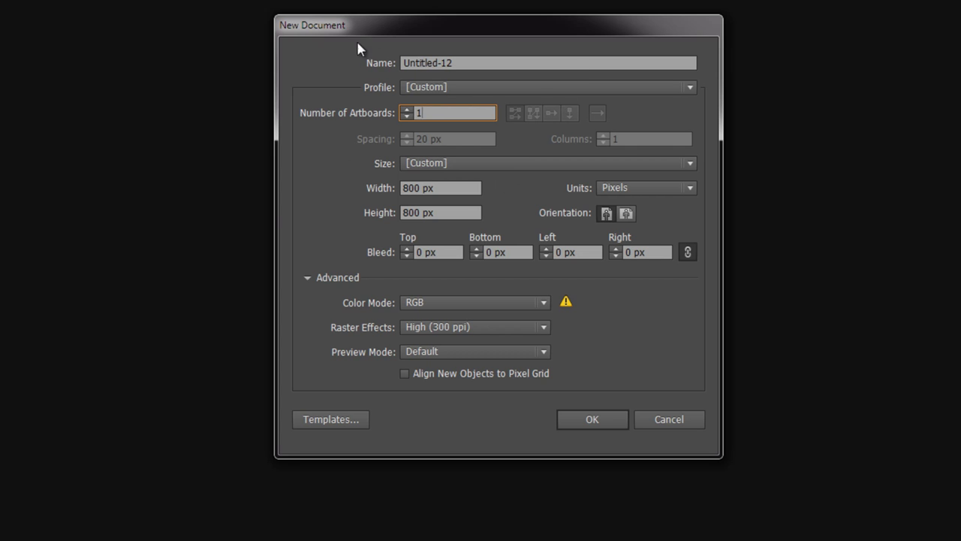
# Step: Set the page size to A4 landscape (841.89 × 595.28 px), keeping units in Pixels
pyautogui.click(507, 169)
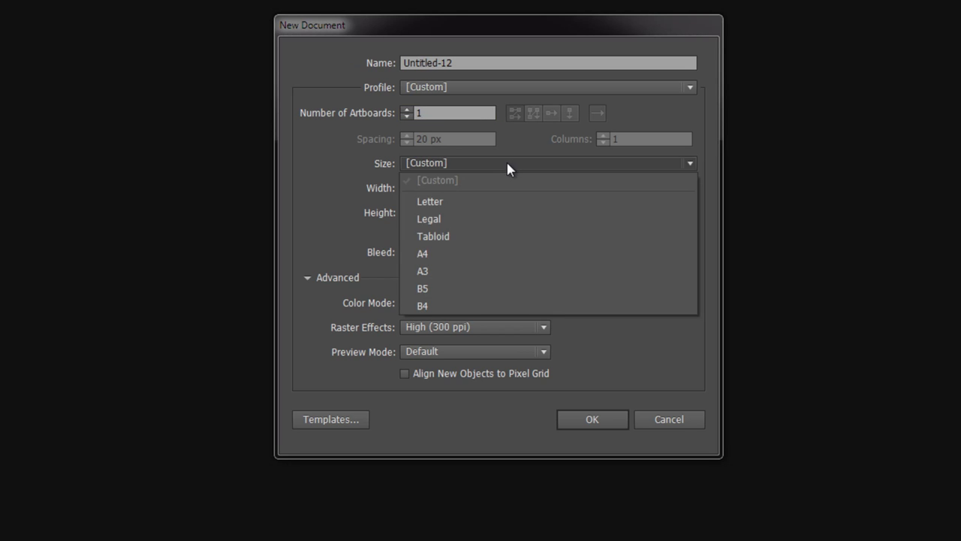
pyautogui.click(464, 257)
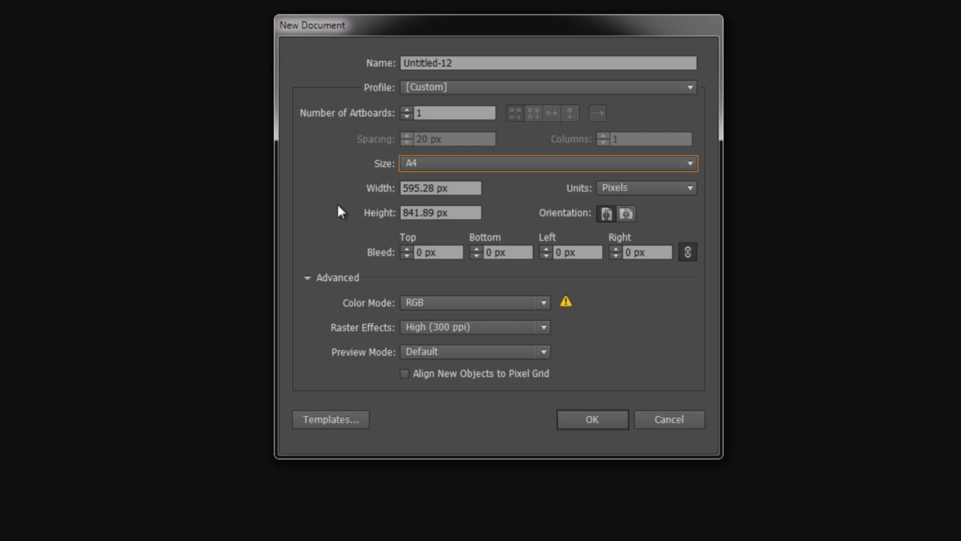
pyautogui.moveTo(468, 33)
pyautogui.mouseDown()
pyautogui.moveTo(310, 30)
pyautogui.moveTo(370, 41)
pyautogui.mouseUp()
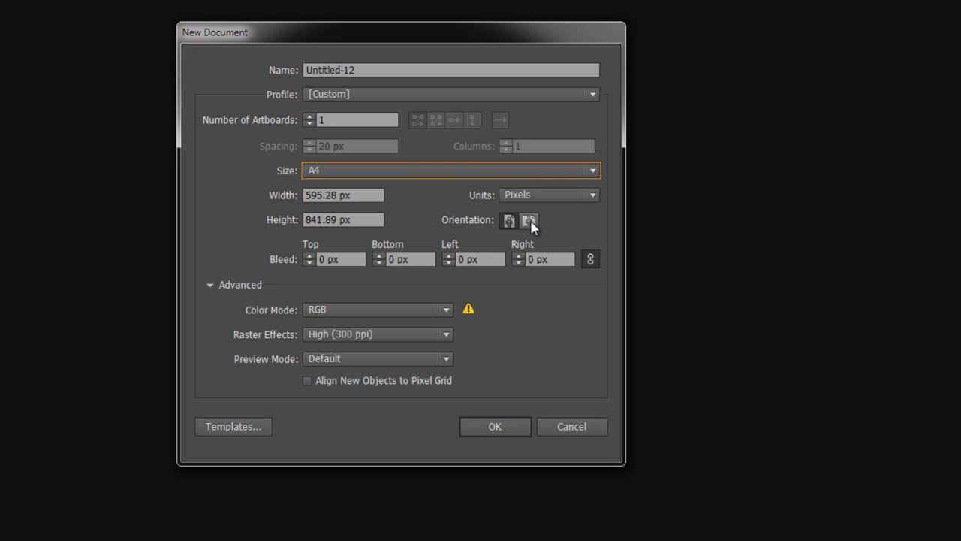
pyautogui.click(528, 220)
pyautogui.click(574, 194)
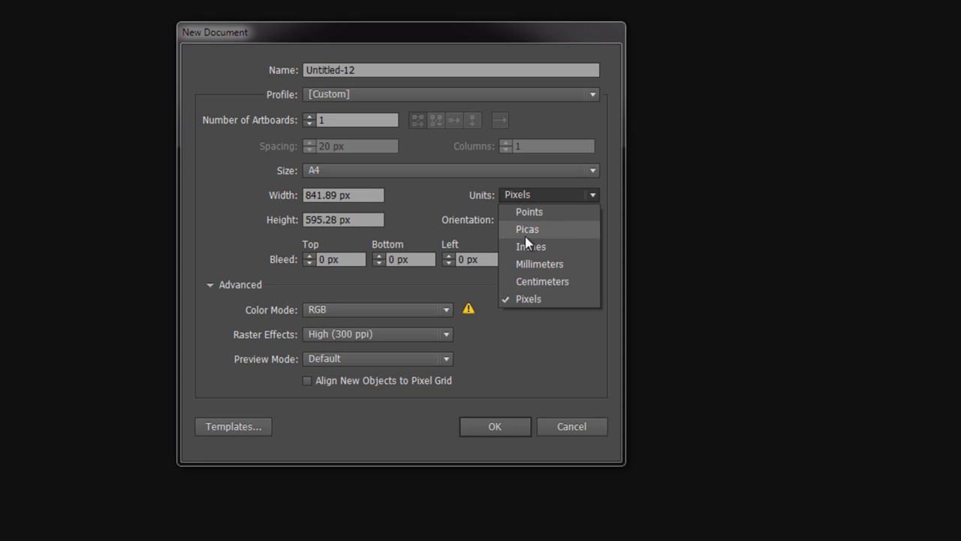
pyautogui.click(435, 203)
pyautogui.click(548, 195)
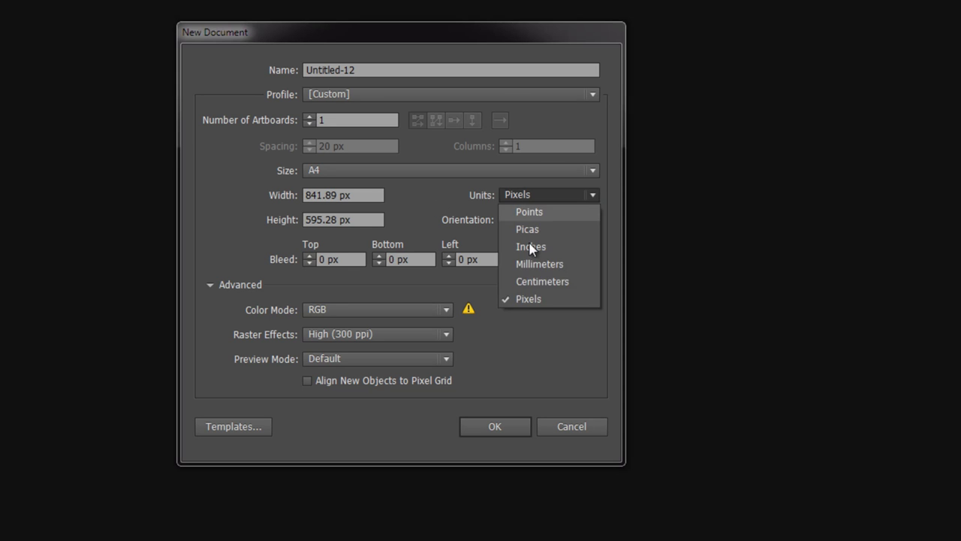
pyautogui.click(528, 298)
pyautogui.moveTo(420, 40); pyautogui.dragTo(451, 46)
pyautogui.click(345, 201)
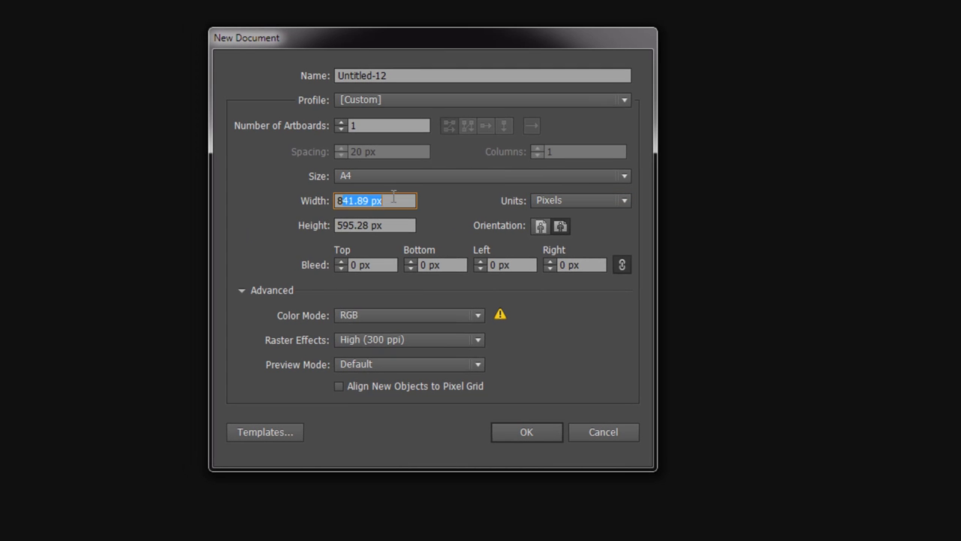
pyautogui.doubleClick(346, 229)
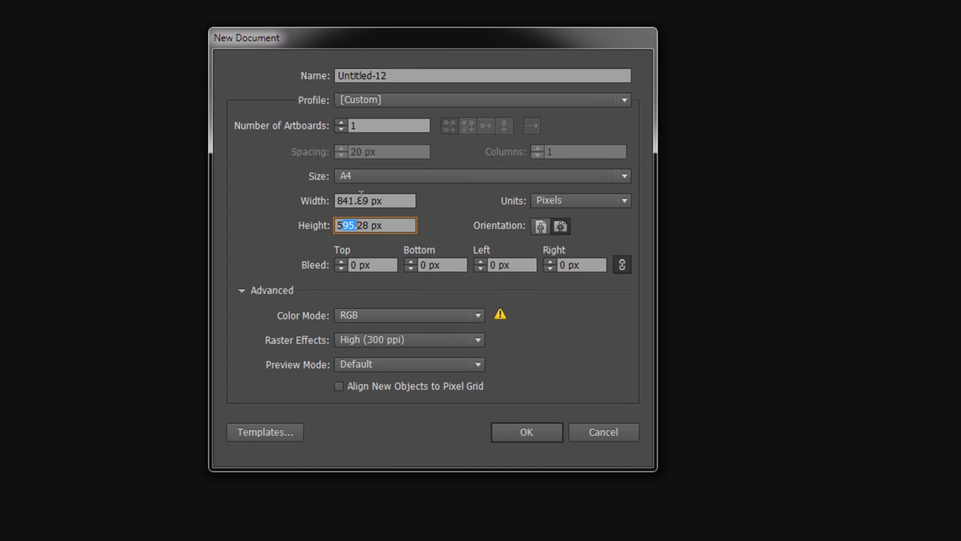
pyautogui.click(364, 201)
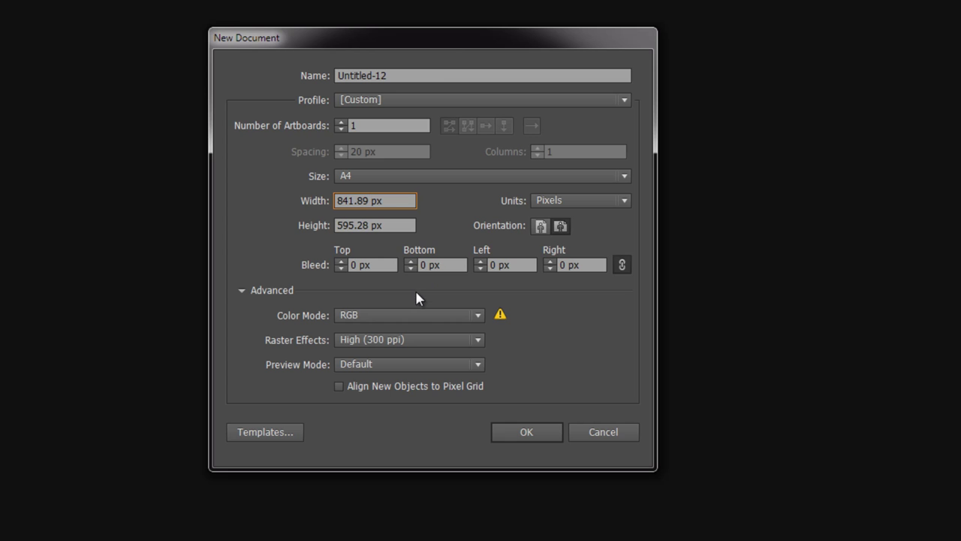
pyautogui.moveTo(448, 45); pyautogui.dragTo(415, 42)
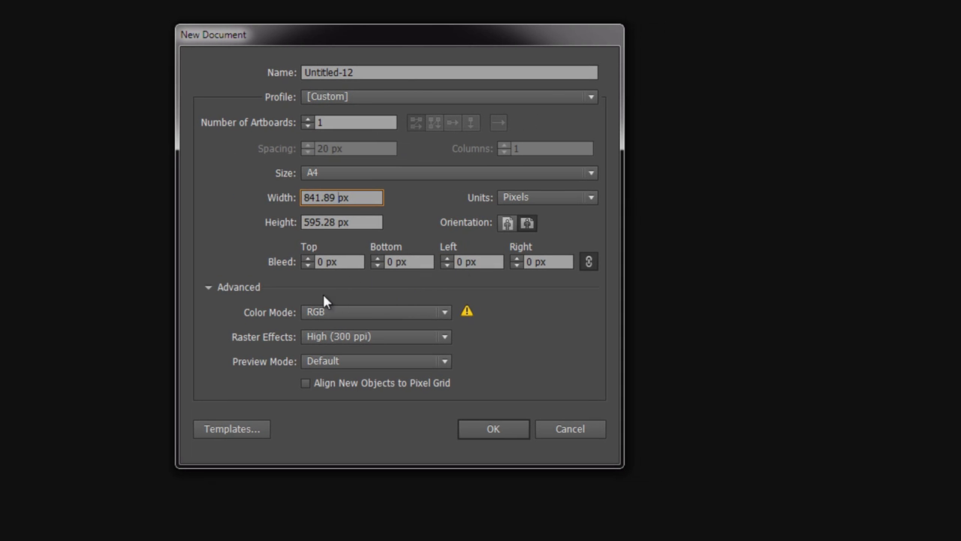
pyautogui.click(419, 312)
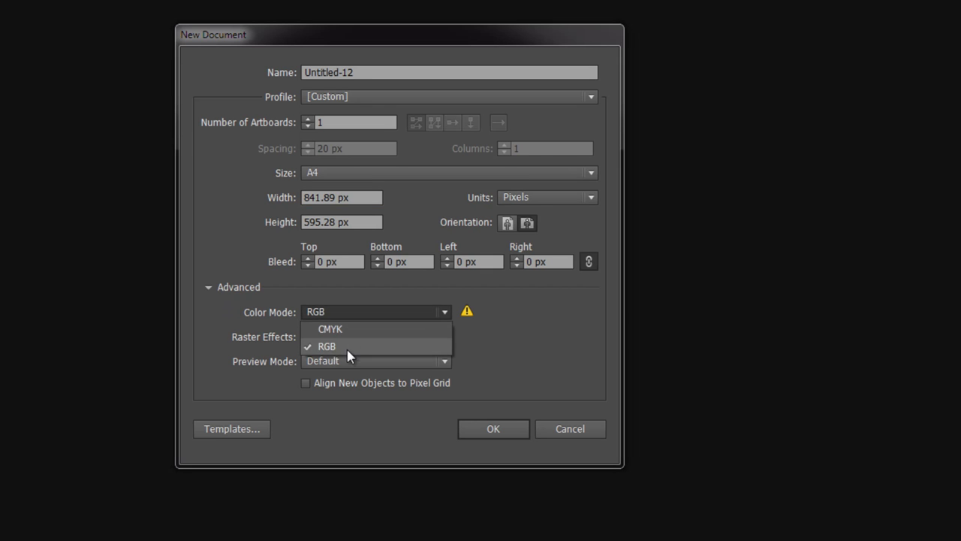
pyautogui.click(355, 329)
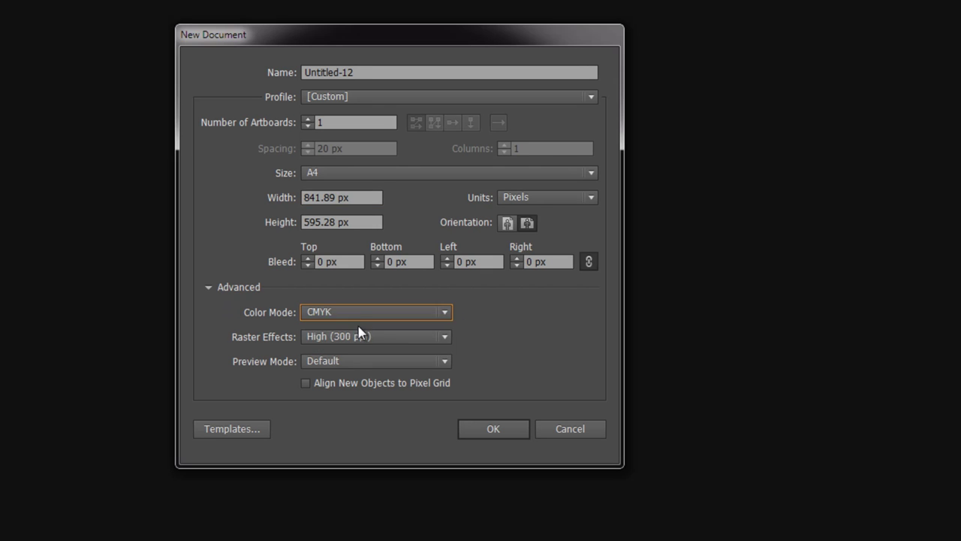
pyautogui.click(358, 314)
pyautogui.click(352, 349)
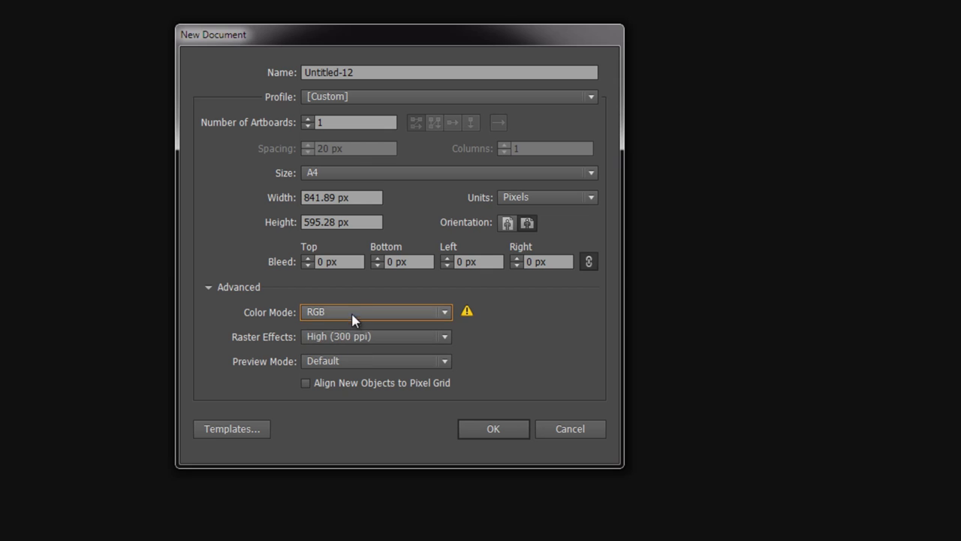
pyautogui.click(344, 311)
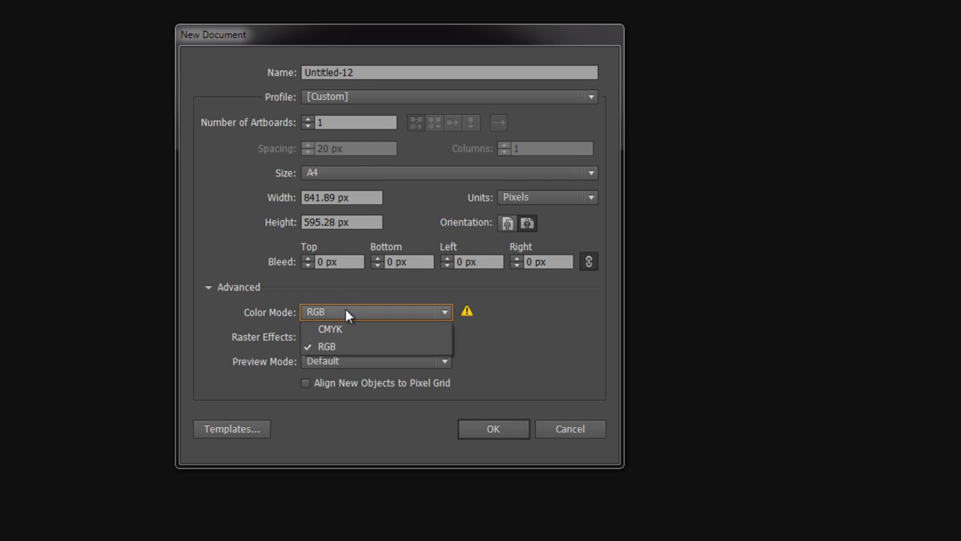
pyautogui.click(355, 348)
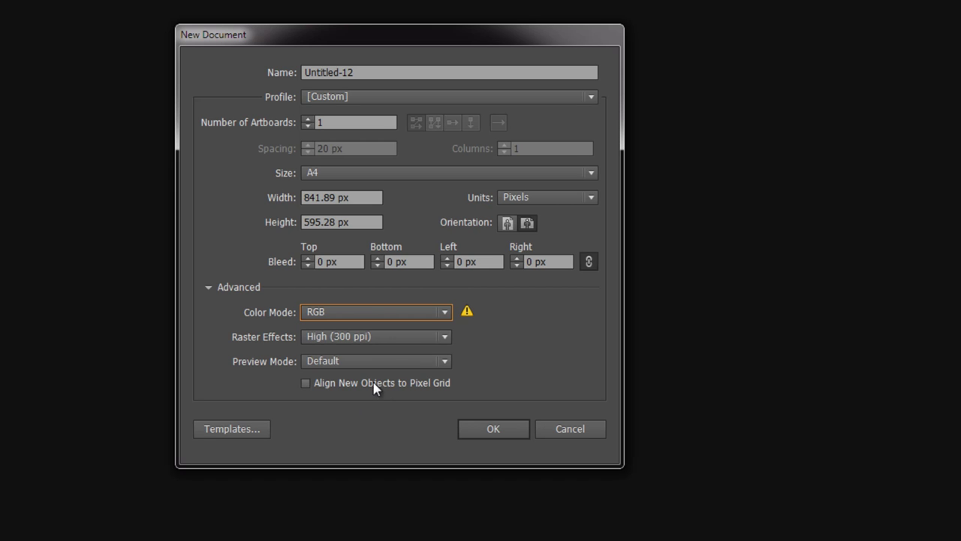
# Step: Keep raster effects at High (300 ppi) and create the blank A4 landscape RGB document
pyautogui.click(400, 341)
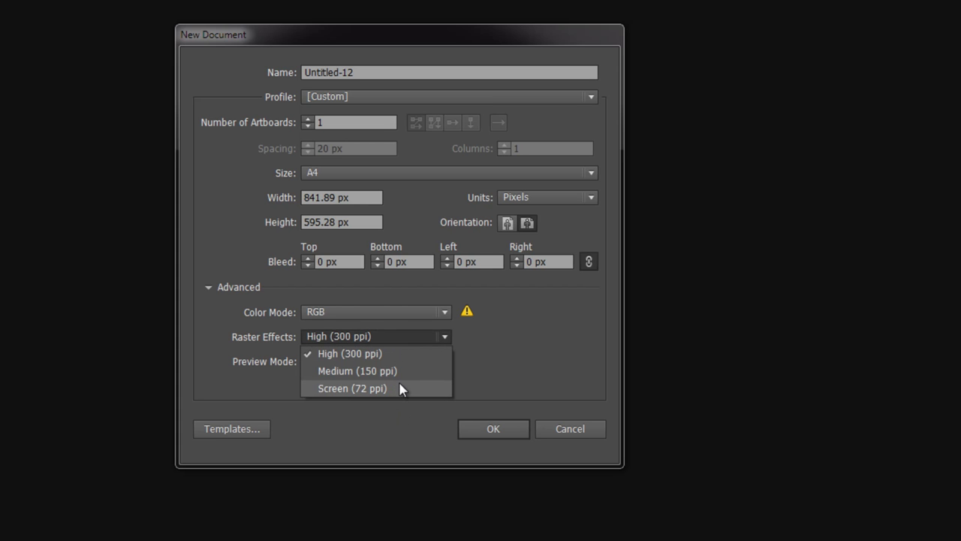
pyautogui.click(479, 349)
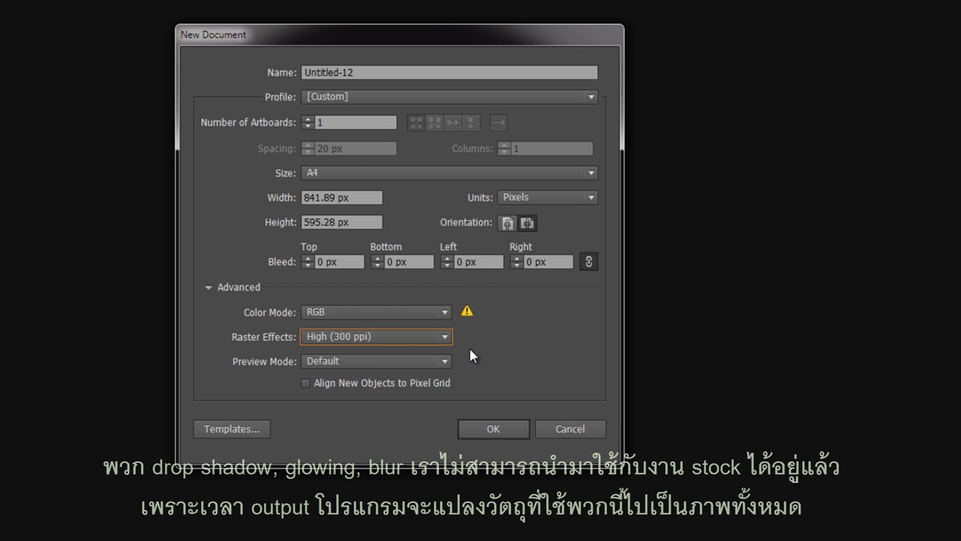
pyautogui.click(440, 337)
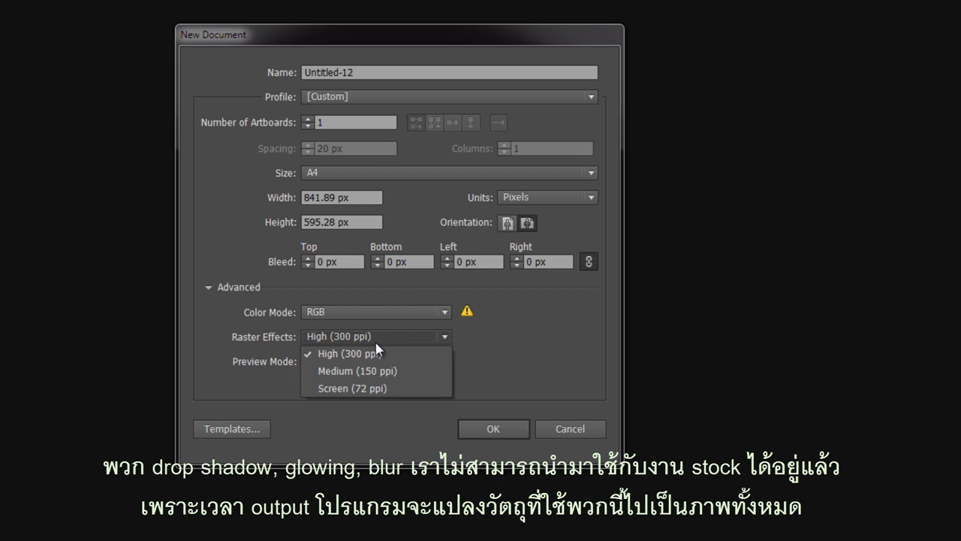
pyautogui.click(364, 389)
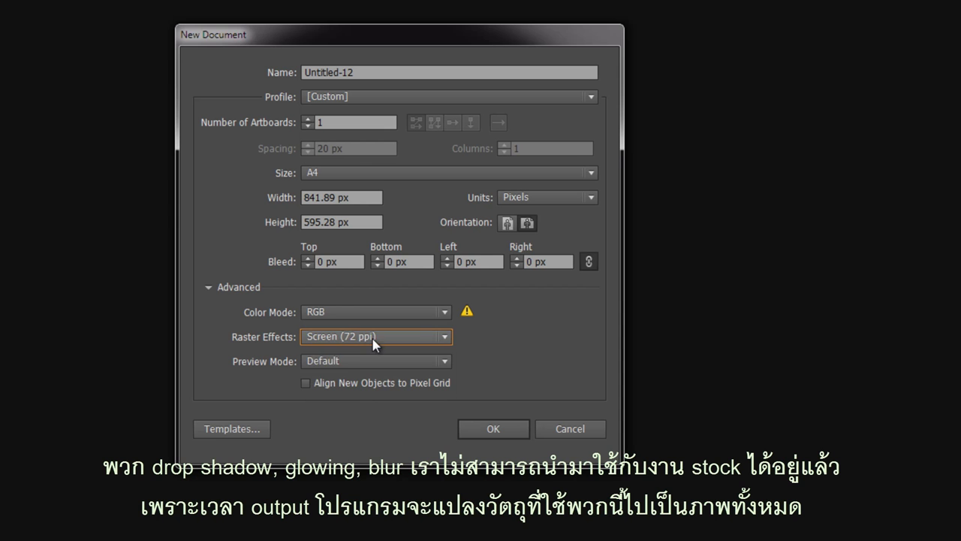
pyautogui.click(373, 339)
pyautogui.click(369, 353)
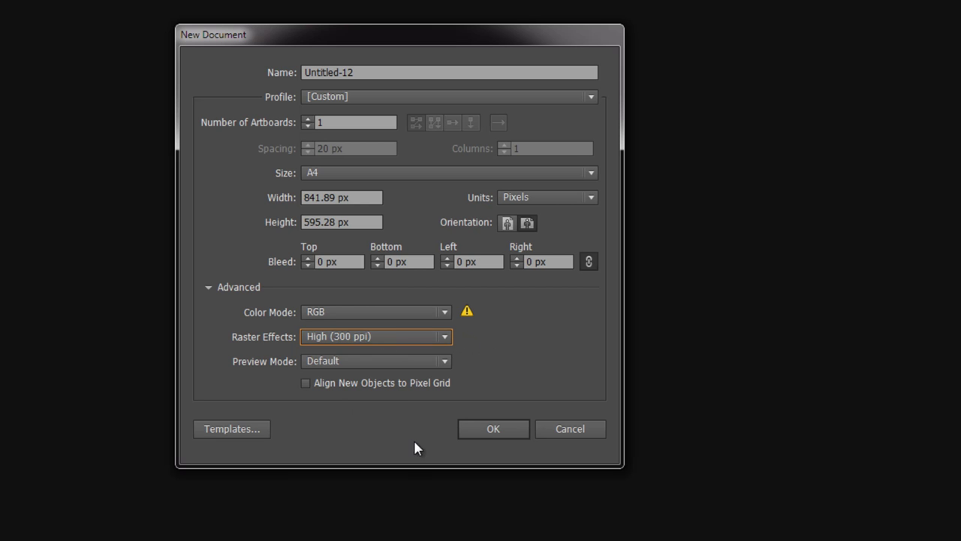
pyautogui.click(494, 434)
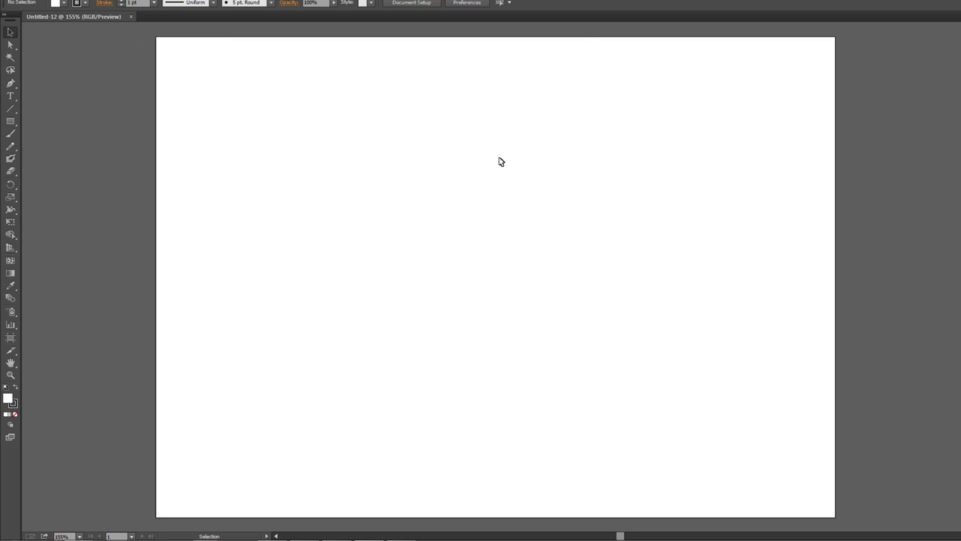
# Step: Create Untitled-13 as a blank A4 portrait RGB document
pyautogui.click(30, 2)
pyautogui.click(51, 3)
pyautogui.click(416, 246)
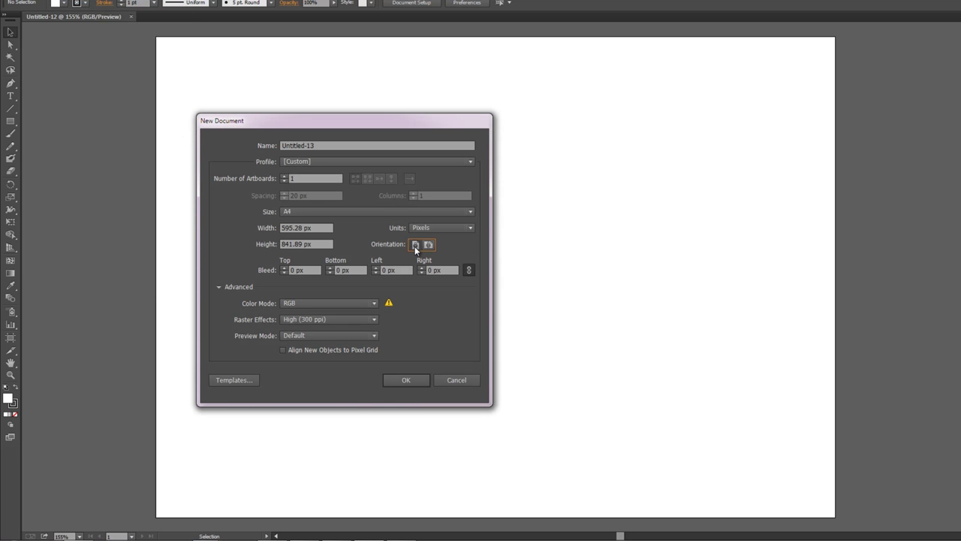
pyautogui.click(359, 213)
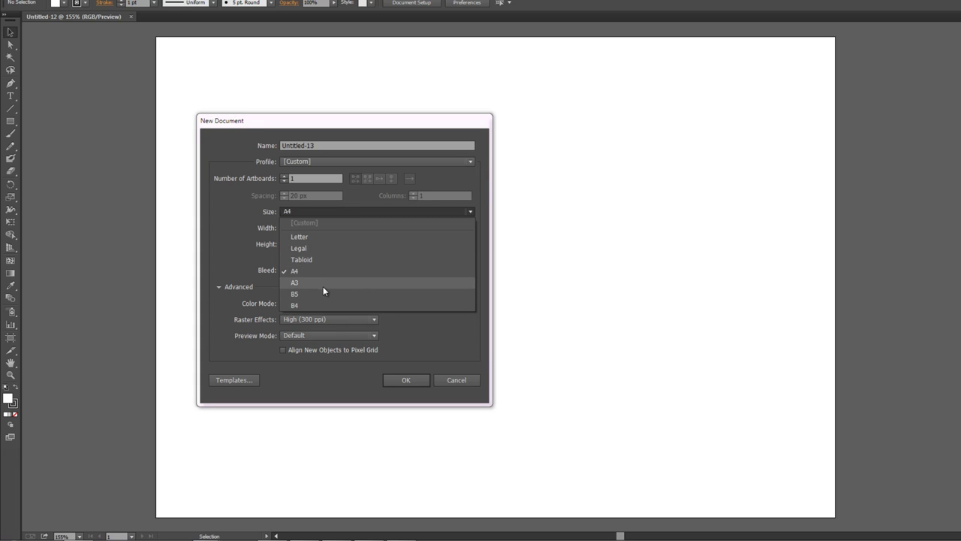
pyautogui.click(222, 242)
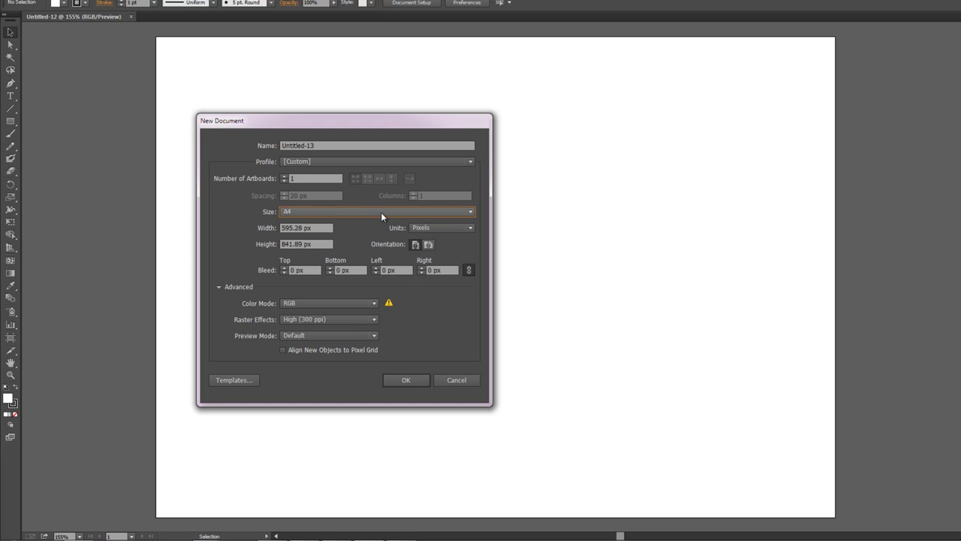
pyautogui.click(403, 381)
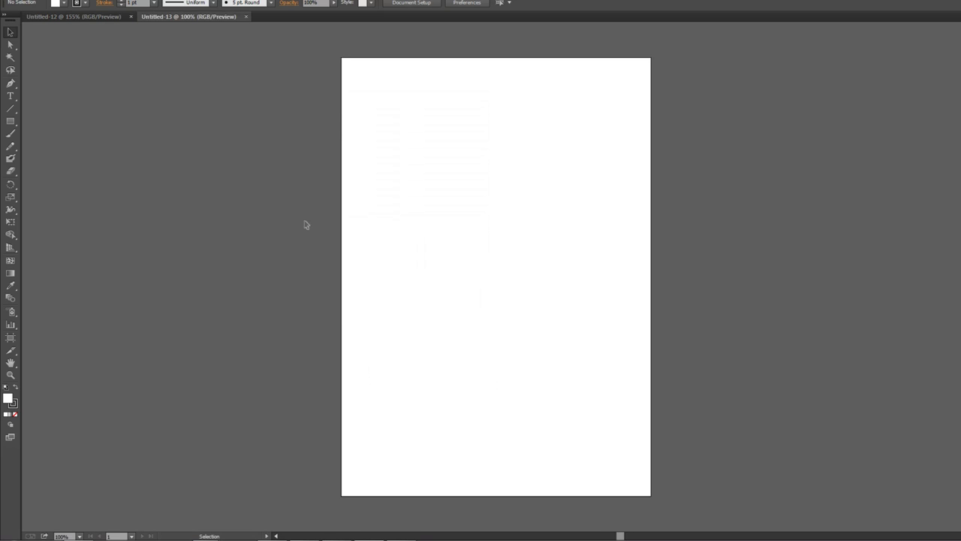
# Step: Open another new document's settings and enter initial width 30 and height 300
pyautogui.click(34, 0)
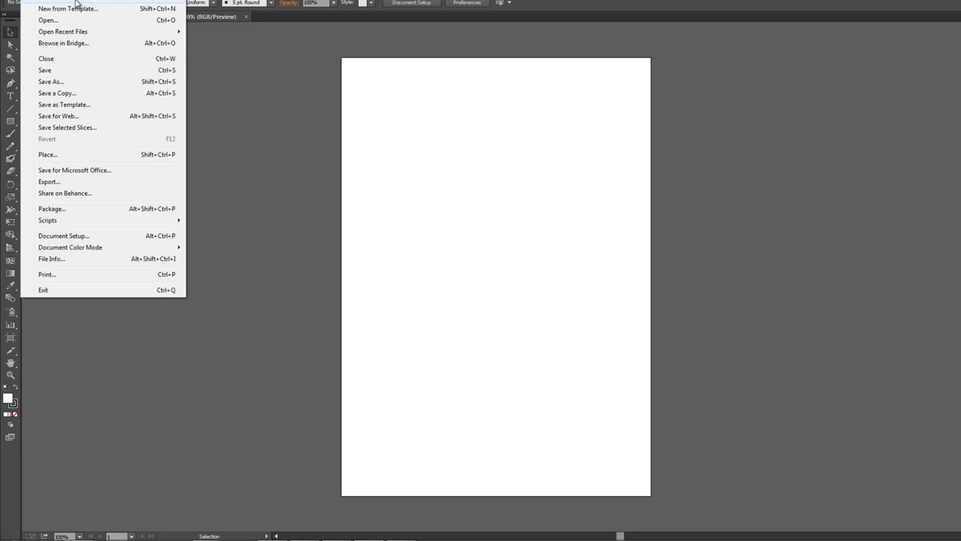
pyautogui.click(112, 2)
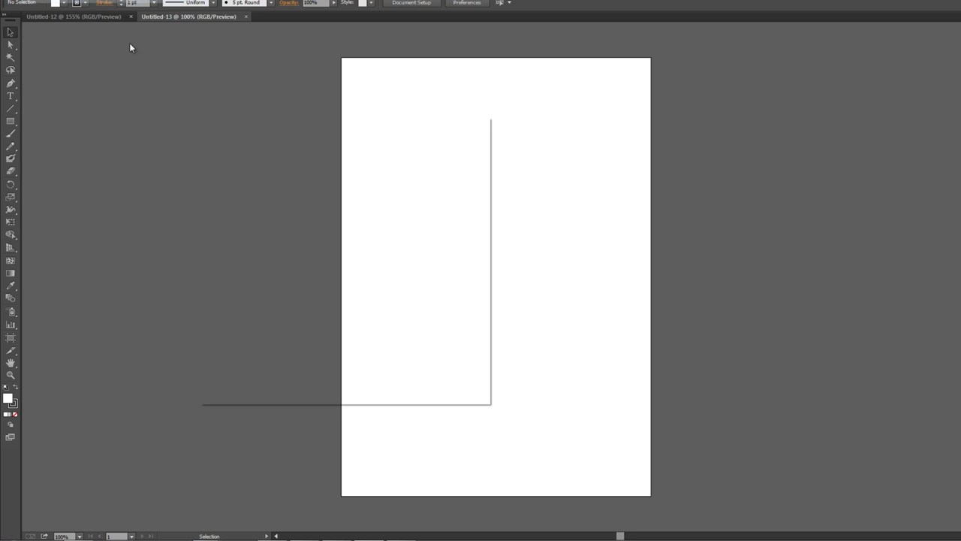
pyautogui.moveTo(335, 120); pyautogui.dragTo(386, 135)
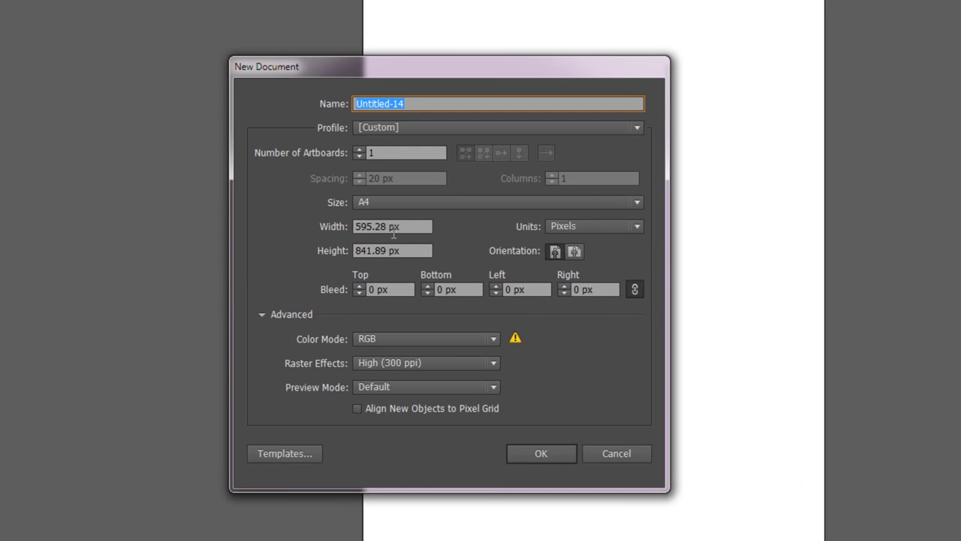
pyautogui.moveTo(386, 226); pyautogui.dragTo(354, 227)
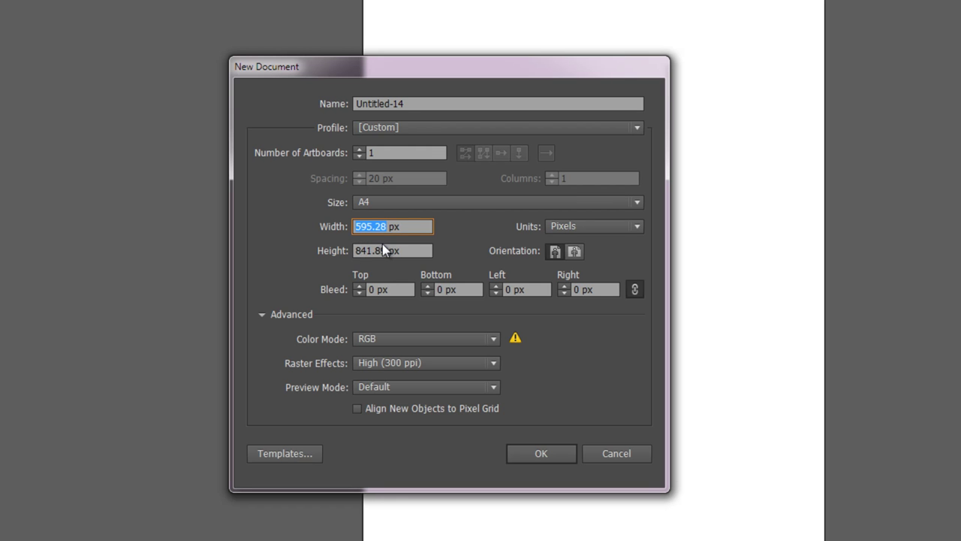
pyautogui.write('300')
pyautogui.moveTo(386, 250); pyautogui.dragTo(355, 251)
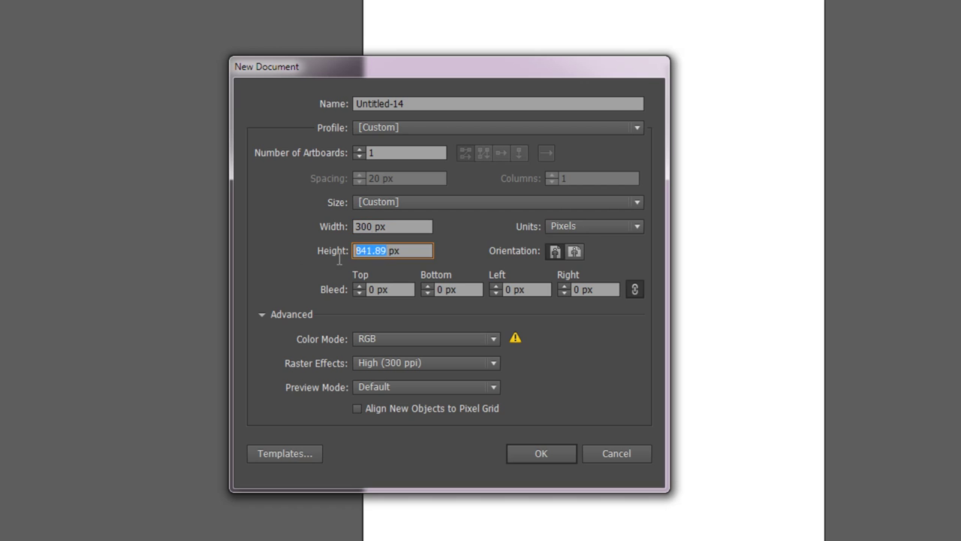
pyautogui.write('300')
# Step: Change the artboard width and height to 800 px each
pyautogui.moveTo(423, 79); pyautogui.dragTo(389, 85)
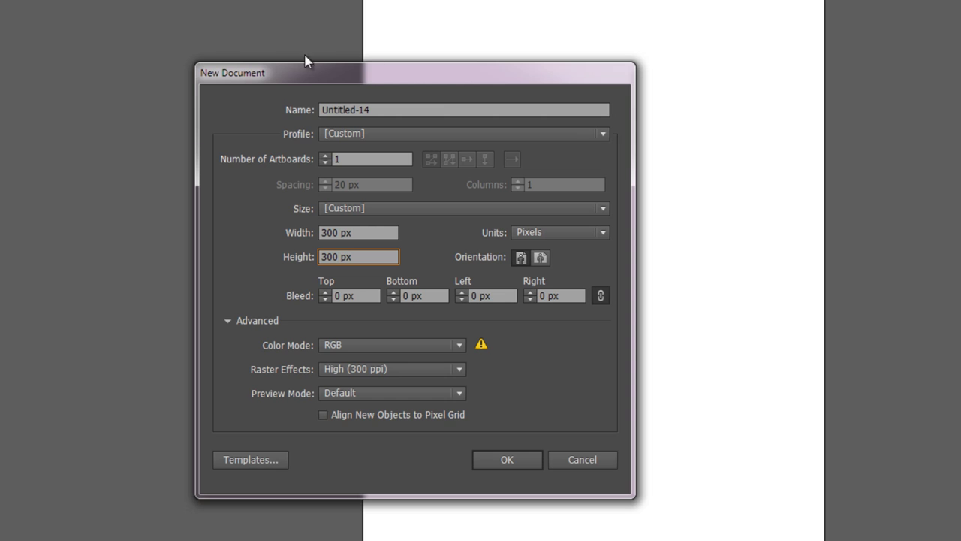
pyautogui.moveTo(418, 76); pyautogui.dragTo(441, 75)
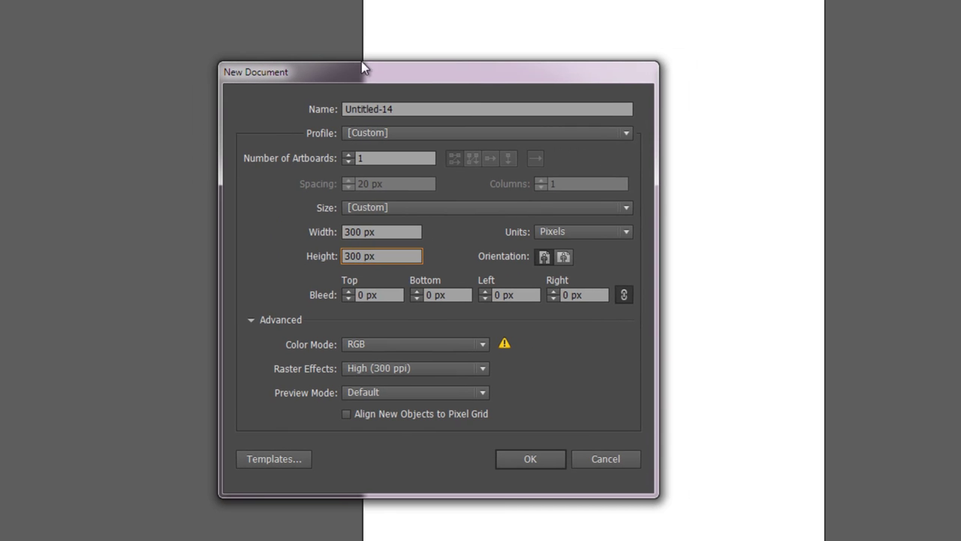
pyautogui.moveTo(361, 69); pyautogui.dragTo(295, 77)
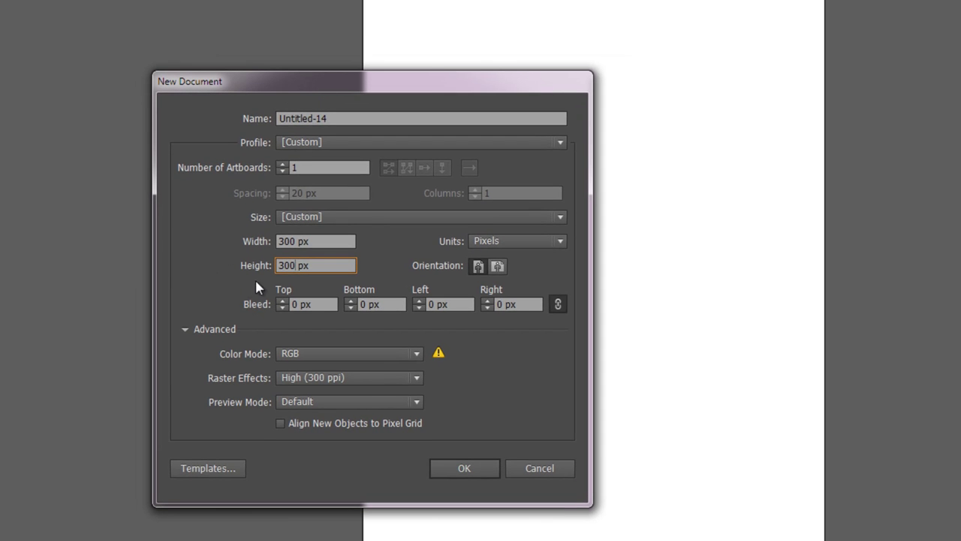
pyautogui.doubleClick(288, 241)
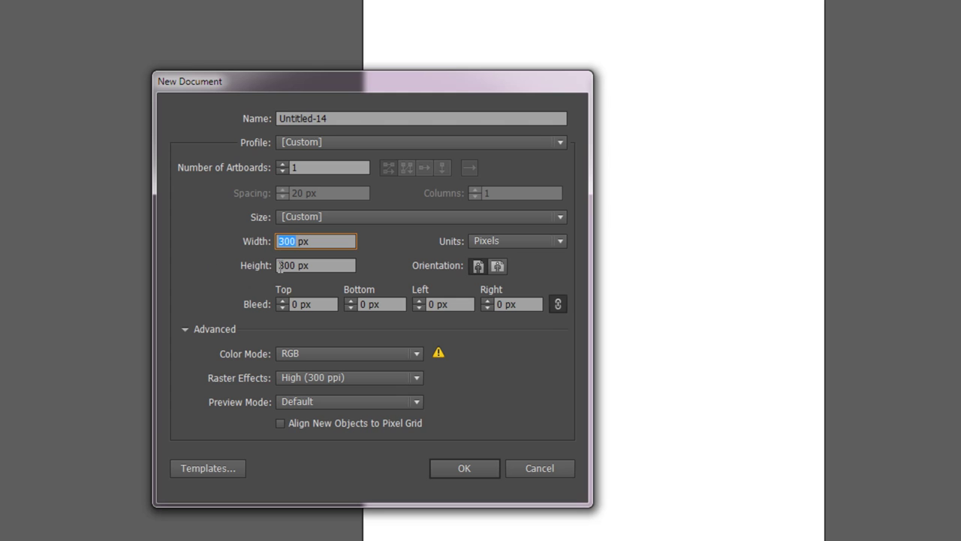
pyautogui.write('800')
pyautogui.press('Tab')
pyautogui.write('8')
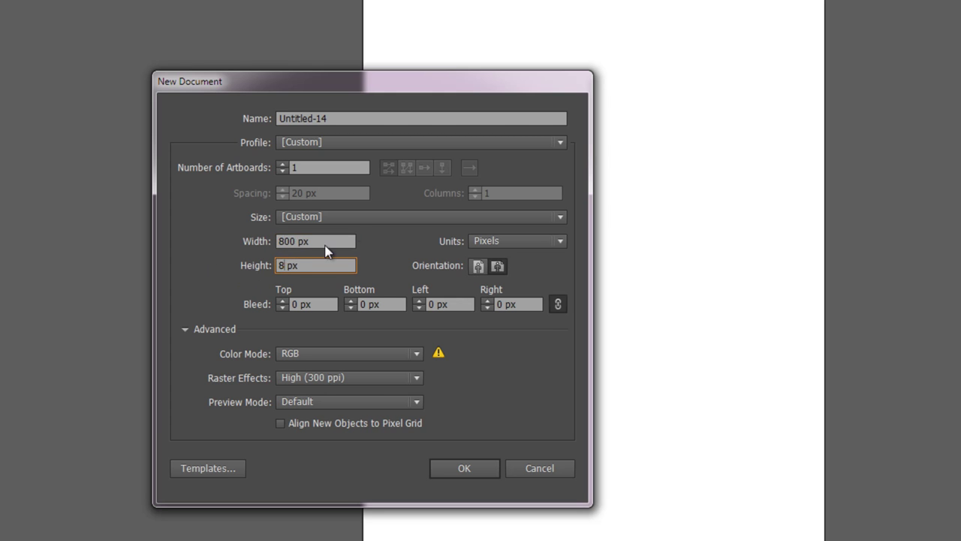
pyautogui.write('00')
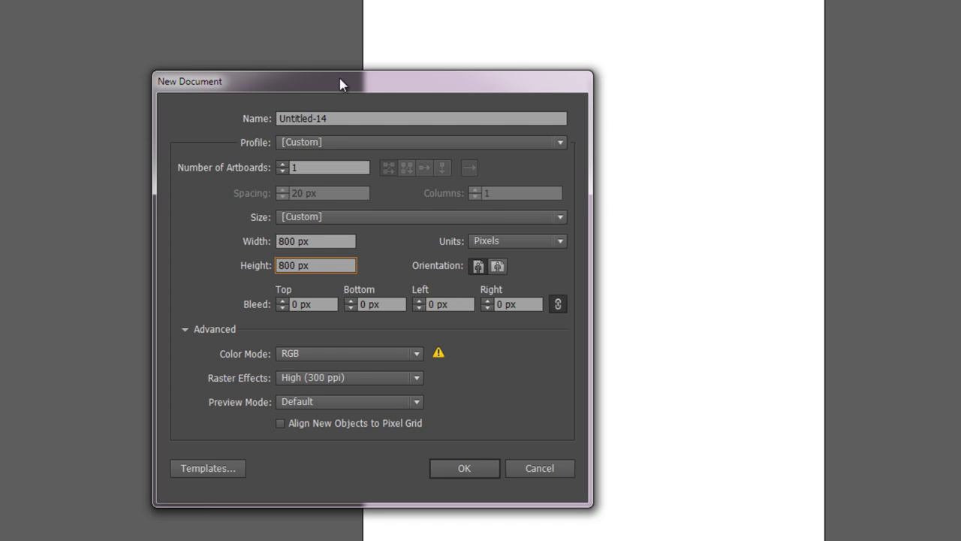
pyautogui.moveTo(340, 80); pyautogui.dragTo(350, 83)
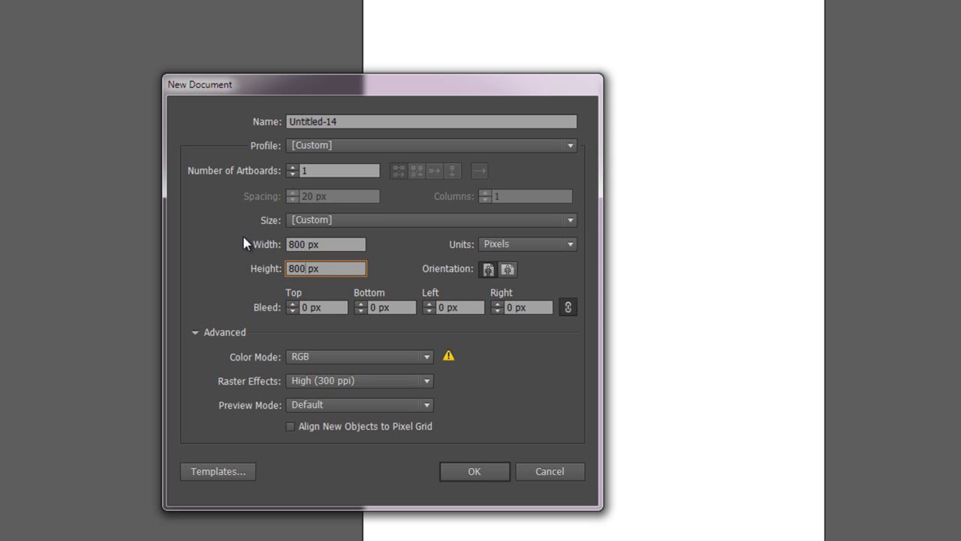
# Step: Create the 800 × 800 px document Untitled-14 and bring up settings for Untitled-15
pyautogui.click(498, 471)
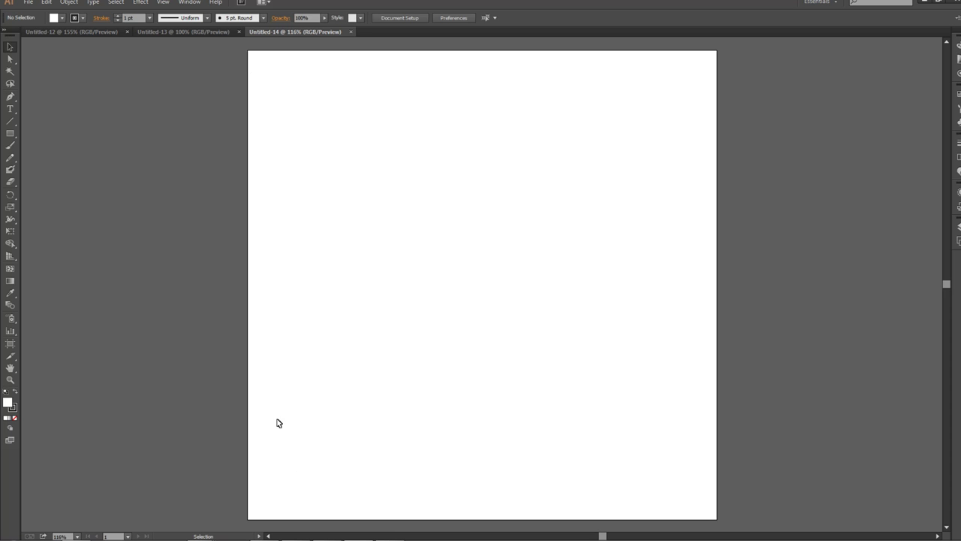
pyautogui.click(27, 2)
pyautogui.click(33, 11)
pyautogui.moveTo(324, 165); pyautogui.dragTo(318, 163)
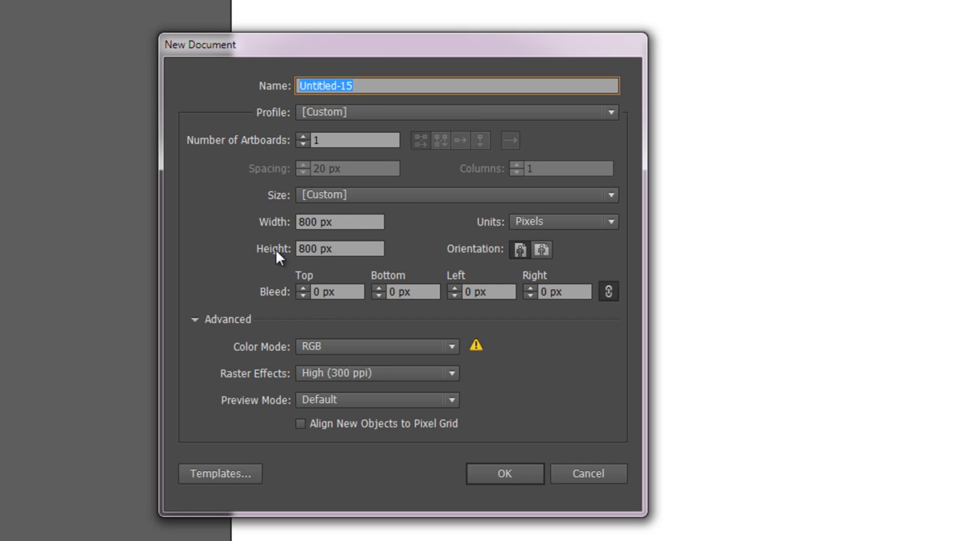
pyautogui.moveTo(396, 41); pyautogui.dragTo(379, 50)
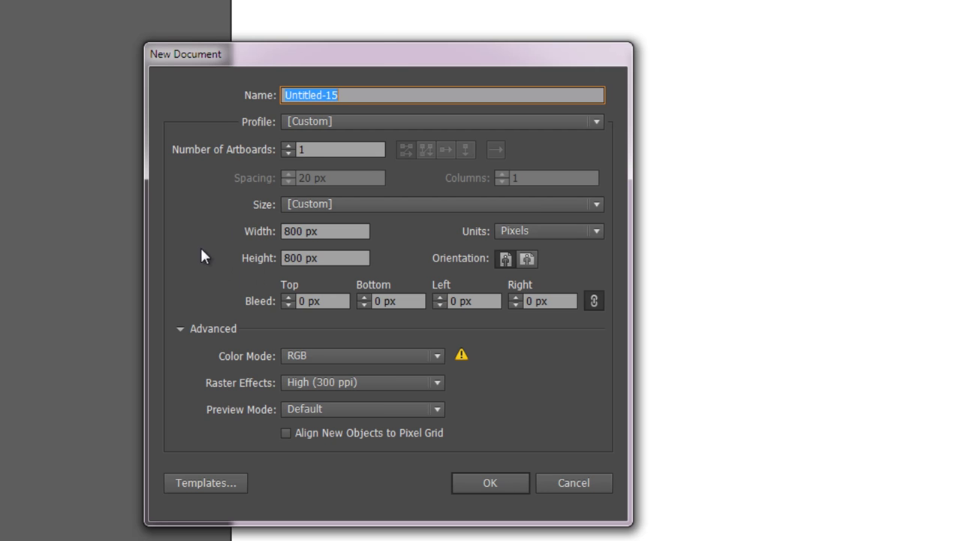
pyautogui.moveTo(382, 58); pyautogui.dragTo(377, 61)
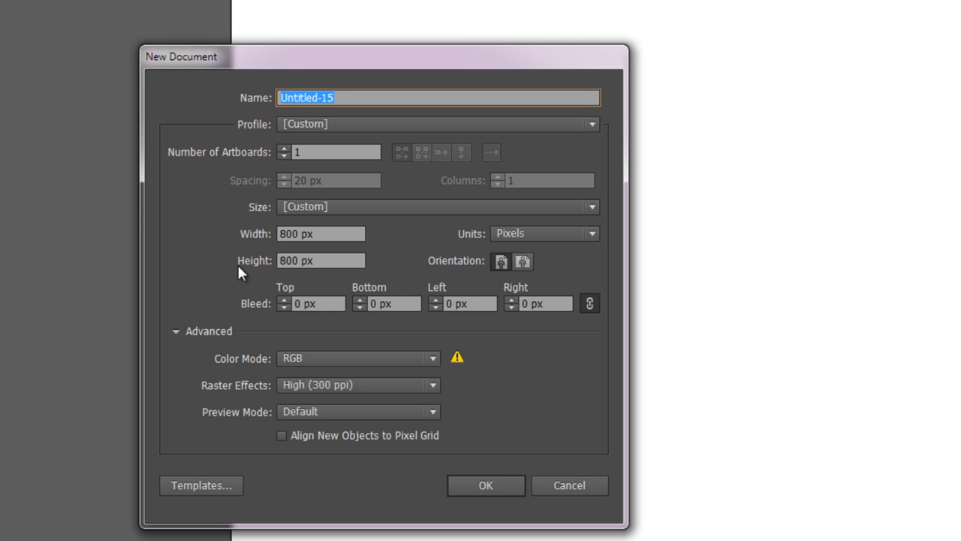
pyautogui.moveTo(312, 62); pyautogui.dragTo(305, 55)
# Step: Enter 5000 px for width and height, then create the blank Untitled-15 document
pyautogui.doubleClick(290, 230)
pyautogui.write('5000')
pyautogui.press('Tab')
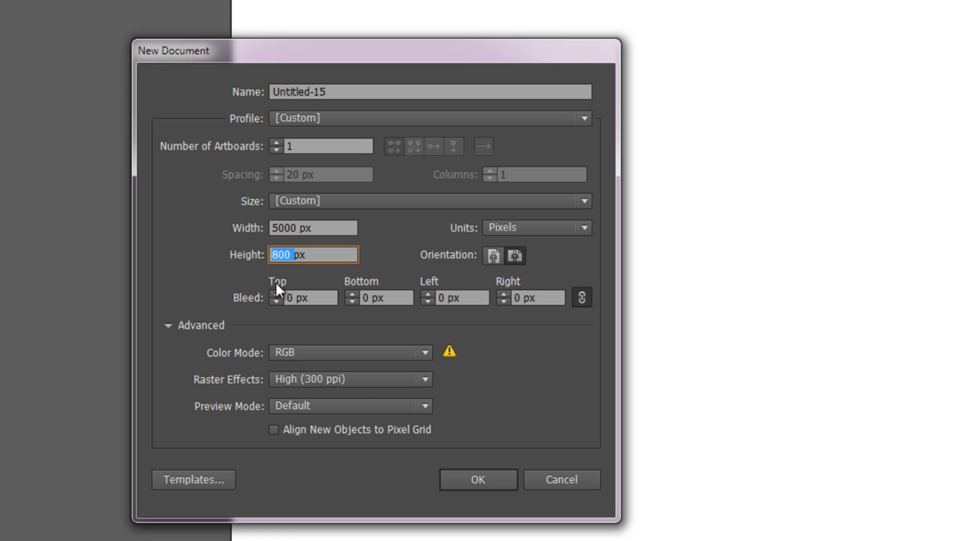
pyautogui.write('000')
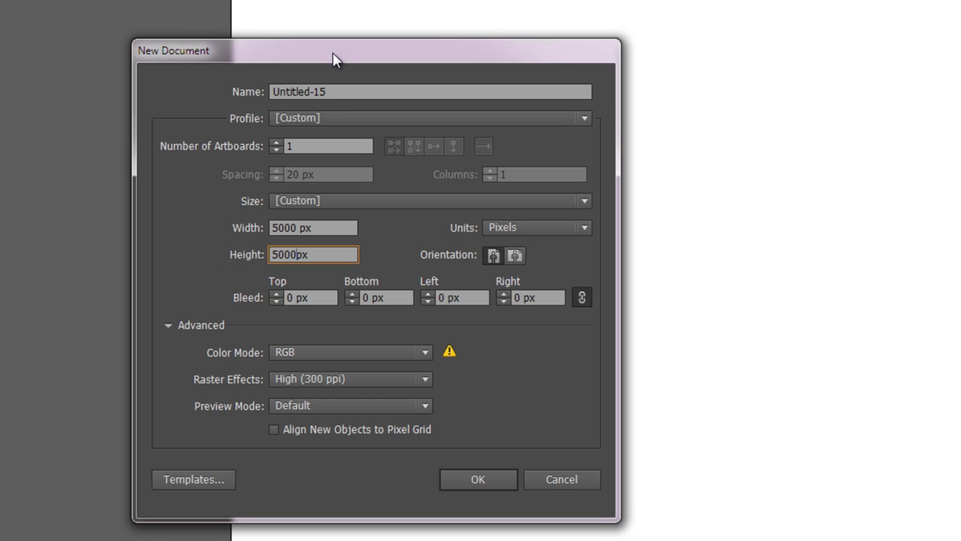
pyautogui.moveTo(316, 57); pyautogui.dragTo(329, 45)
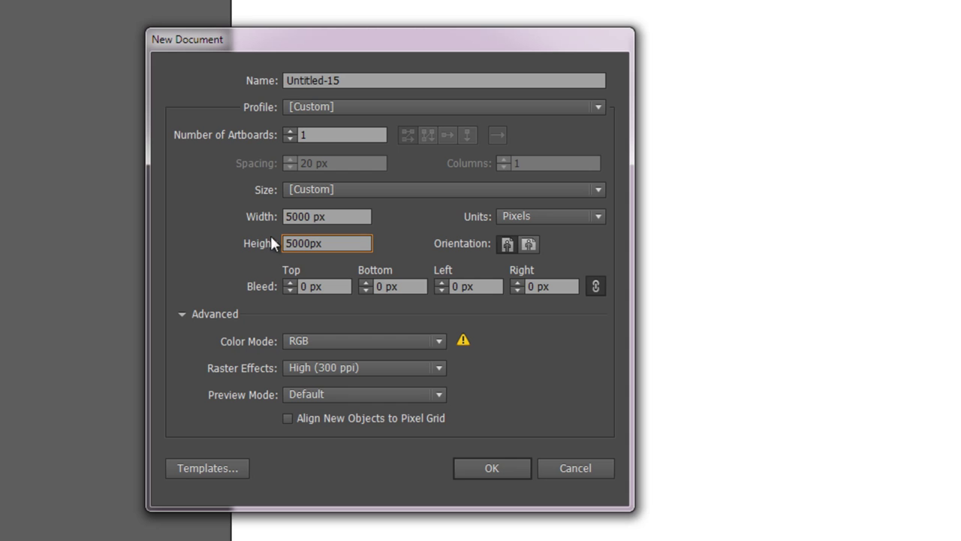
pyautogui.moveTo(364, 43); pyautogui.dragTo(362, 48)
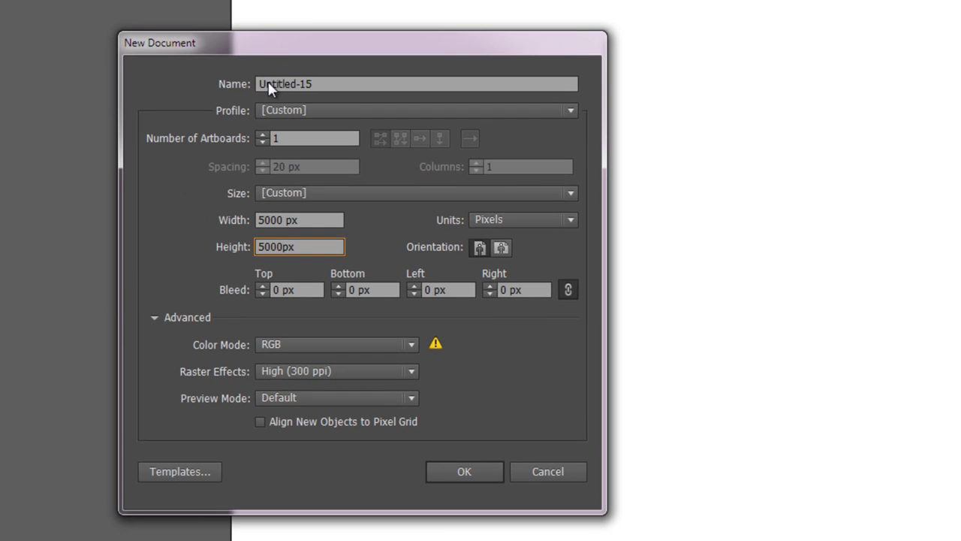
pyautogui.moveTo(271, 51); pyautogui.dragTo(318, 57)
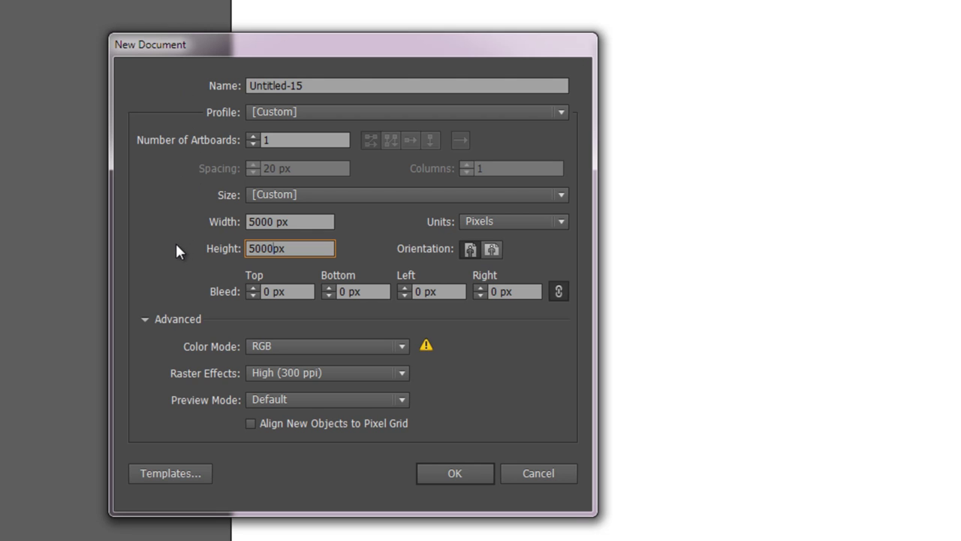
pyautogui.click(461, 471)
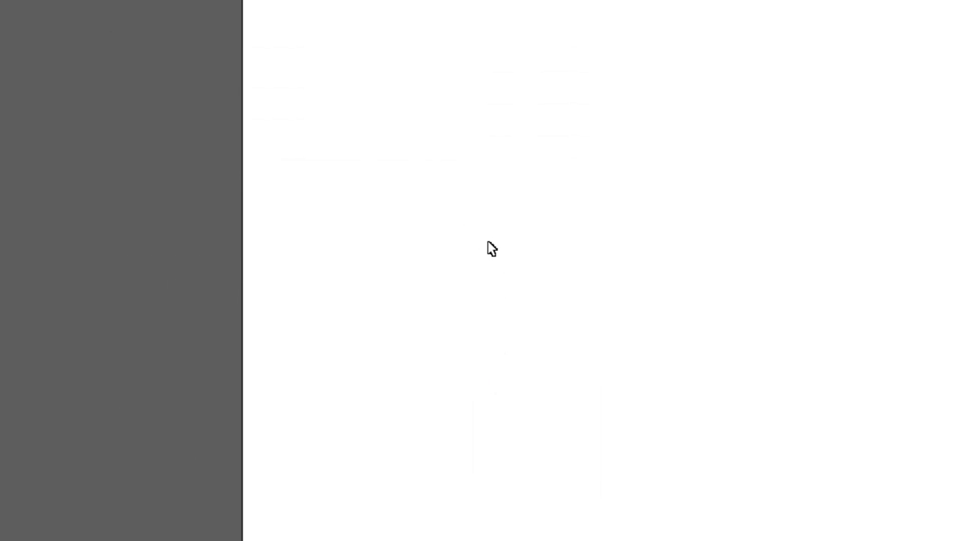